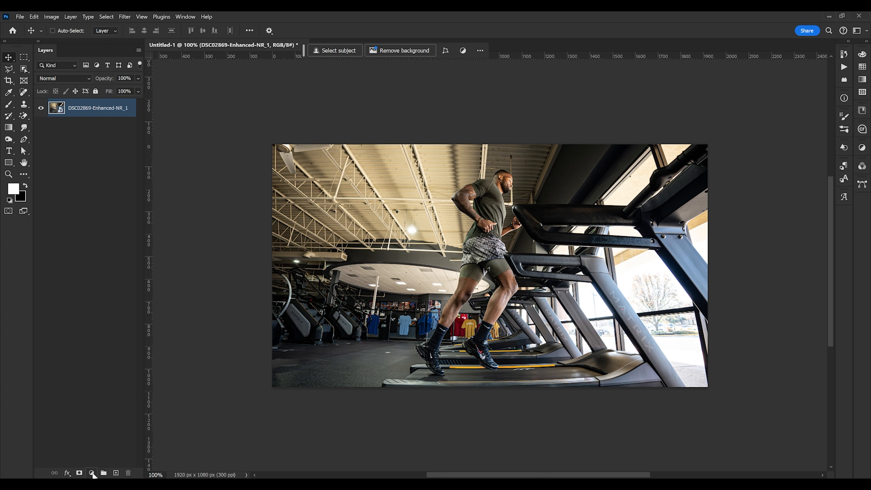
# Add a Color Lookup adjustment layer above the photo and dock its Properties panel beside the layers
pyautogui.click(91, 473)
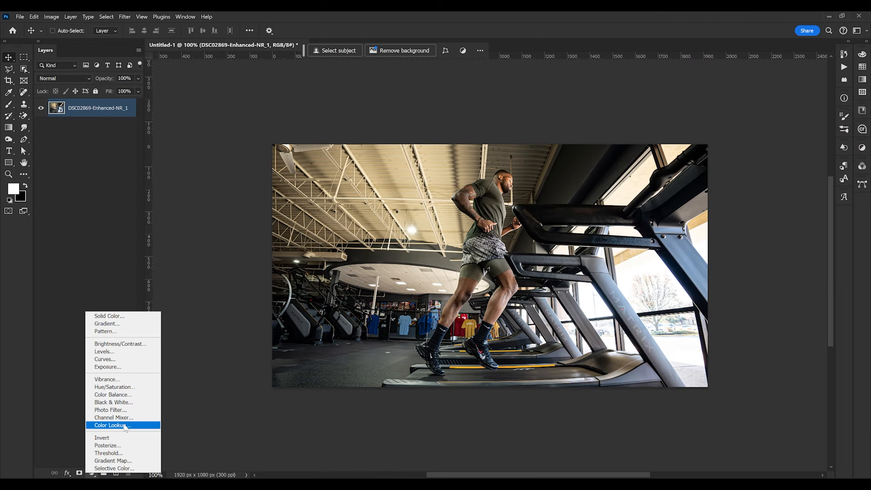
pyautogui.click(169, 376)
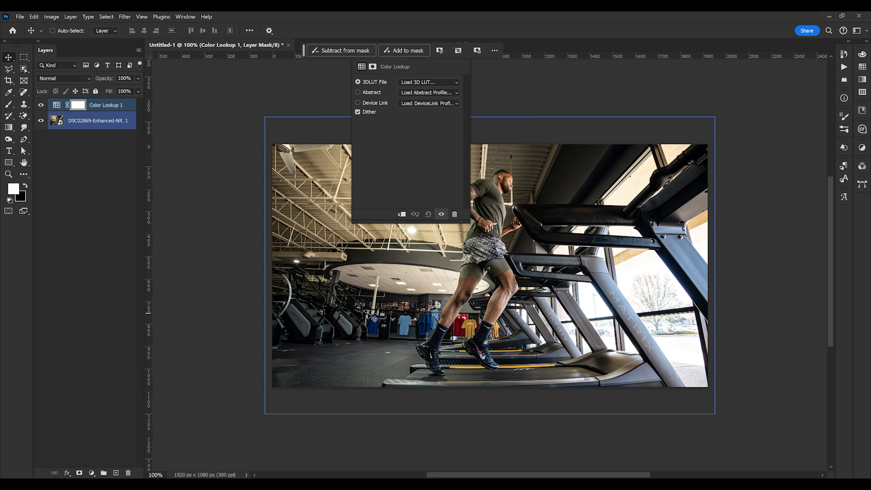
pyautogui.moveTo(396, 56); pyautogui.dragTo(202, 165)
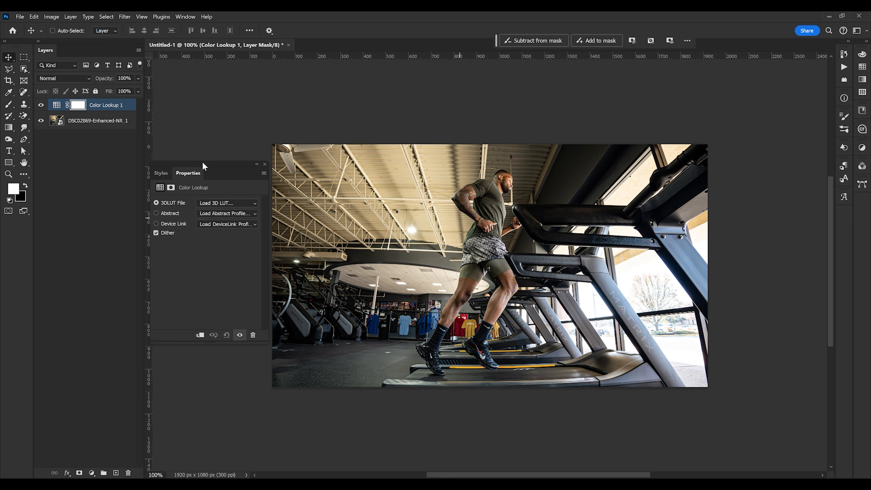
# Set the 3DLUT File of the Color Lookup layer to 3Strip.look
pyautogui.click(217, 201)
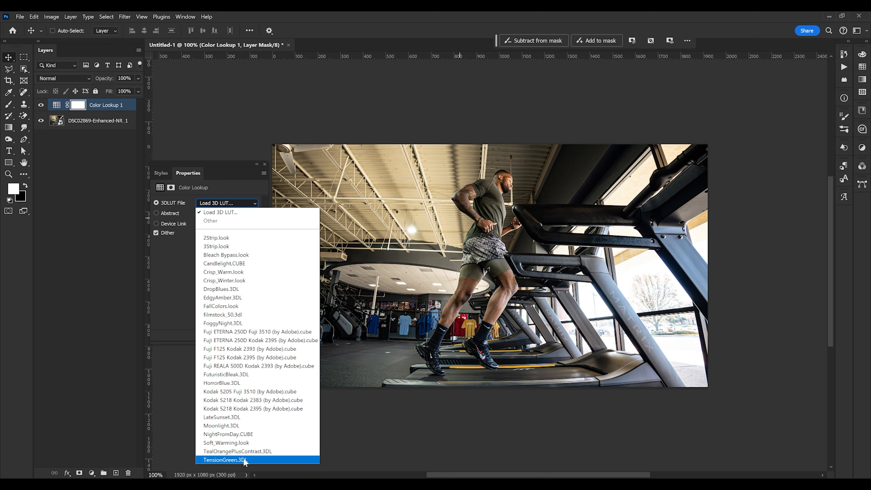
pyautogui.click(223, 238)
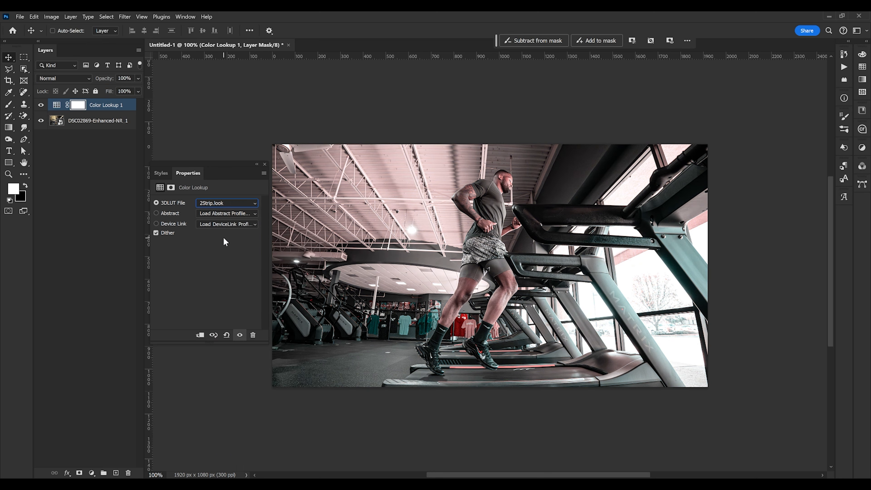
pyautogui.press('Down')
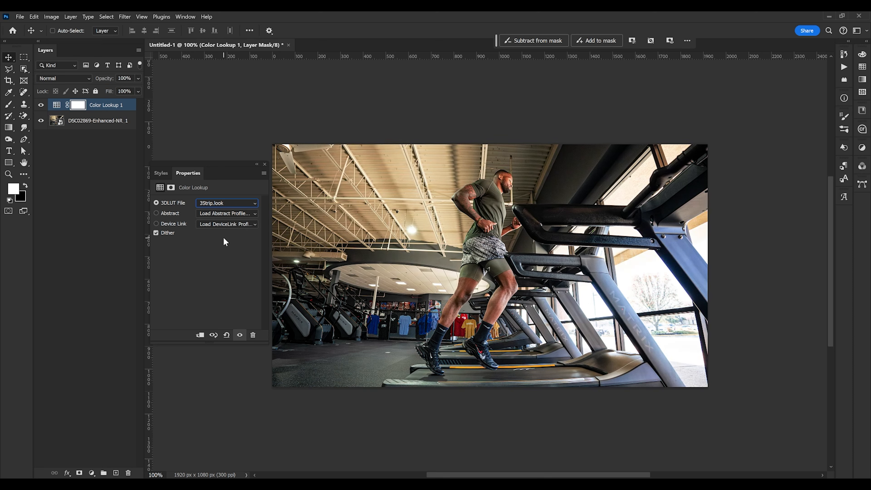
pyautogui.press('Down')
pyautogui.press('Up')
pyautogui.press('Down')
pyautogui.press('Up')
# Toggle the Color Lookup layer's visibility to compare the photo with and without the LUT
pyautogui.click(41, 106)
pyautogui.click(42, 106)
pyautogui.click(42, 105)
pyautogui.click(42, 106)
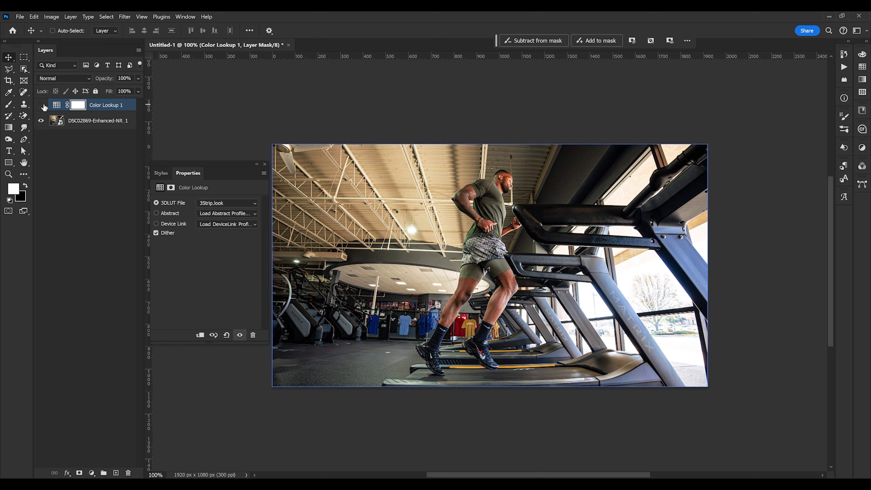
pyautogui.click(43, 106)
pyautogui.click(42, 106)
pyautogui.click(42, 106)
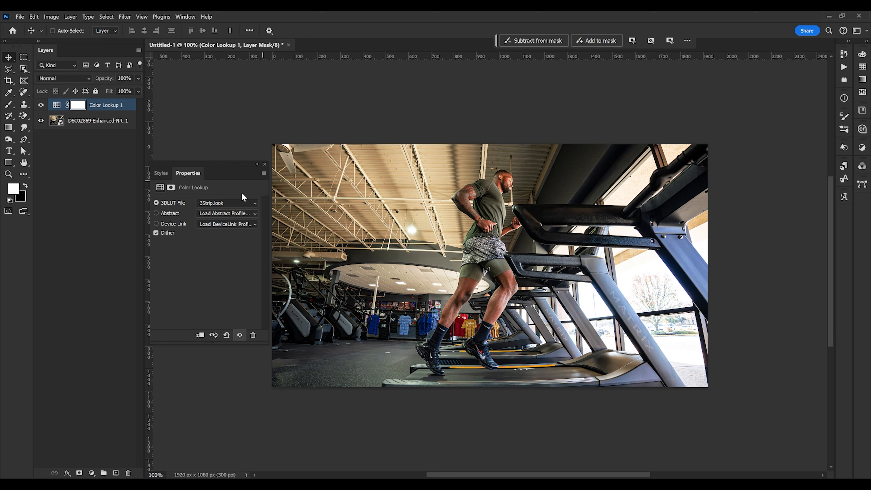
# Preview the 3D LUT presets one after another, from Bleach Bypass.look through TensionGreen.3DL
pyautogui.click(236, 203)
pyautogui.click(232, 256)
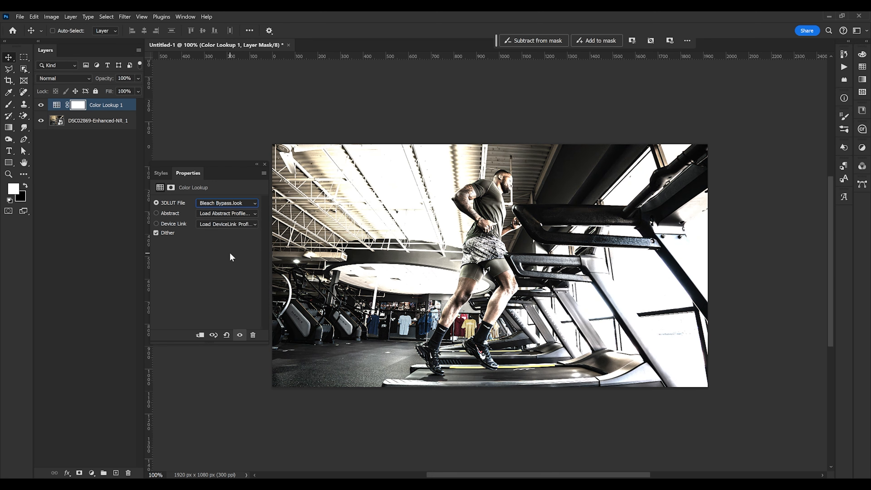
pyautogui.press('Down')
pyautogui.press('Down')
pyautogui.press('Down')
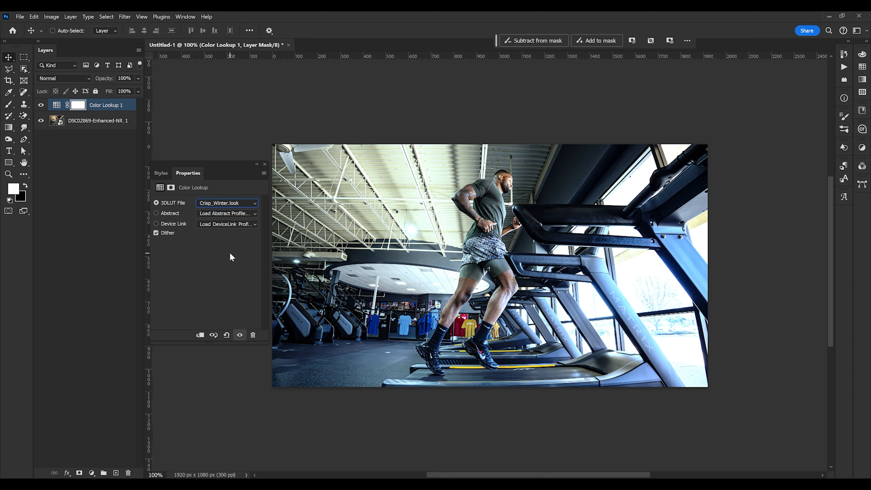
pyautogui.press('Up')
pyautogui.press('Up')
pyautogui.press('Down')
pyautogui.press('Down')
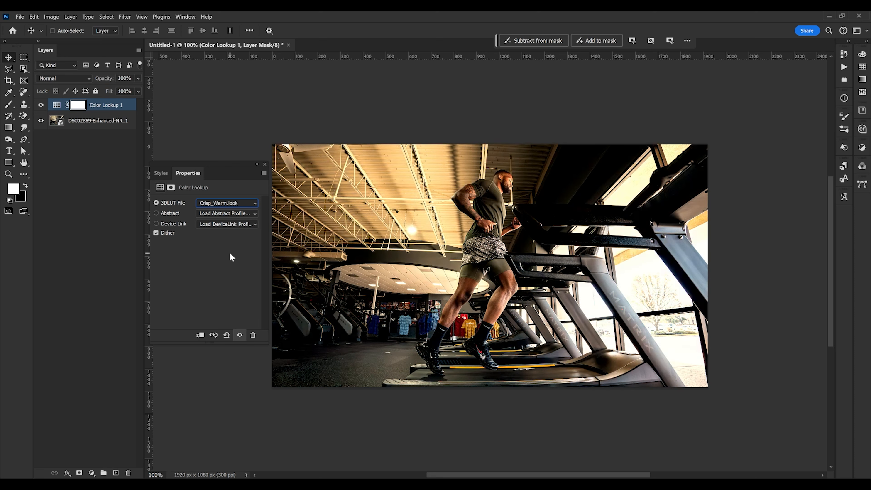
pyautogui.press('Down')
pyautogui.press('Down')
pyautogui.press('Down')
pyautogui.press('Down')
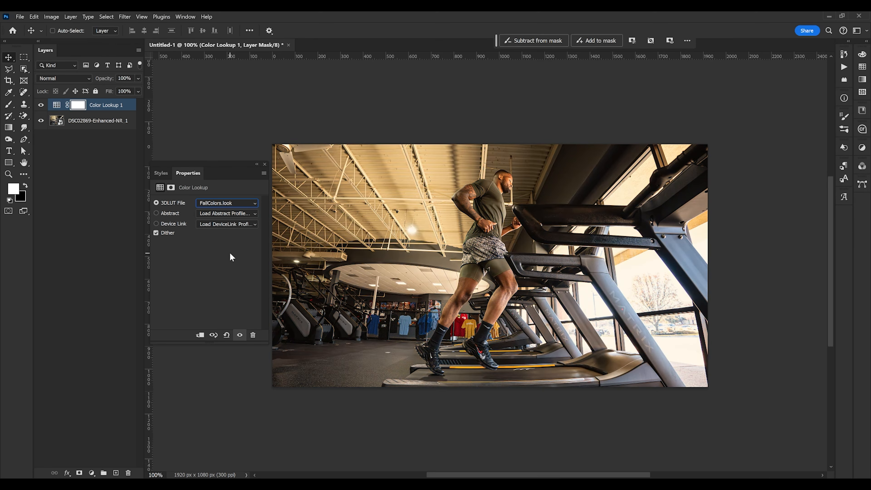
pyautogui.press('Down')
pyautogui.press('Down')
pyautogui.press('Down')
pyautogui.press('Down')
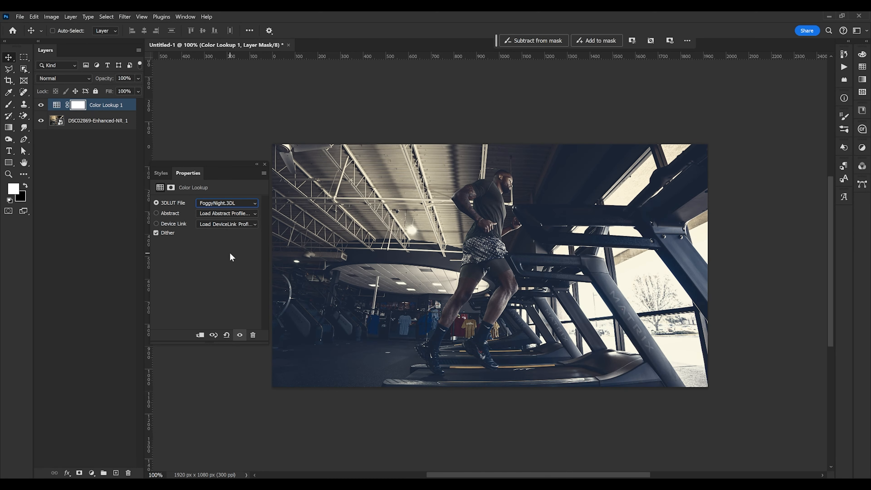
pyautogui.press('Down')
pyautogui.press('Down')
pyautogui.press('Down')
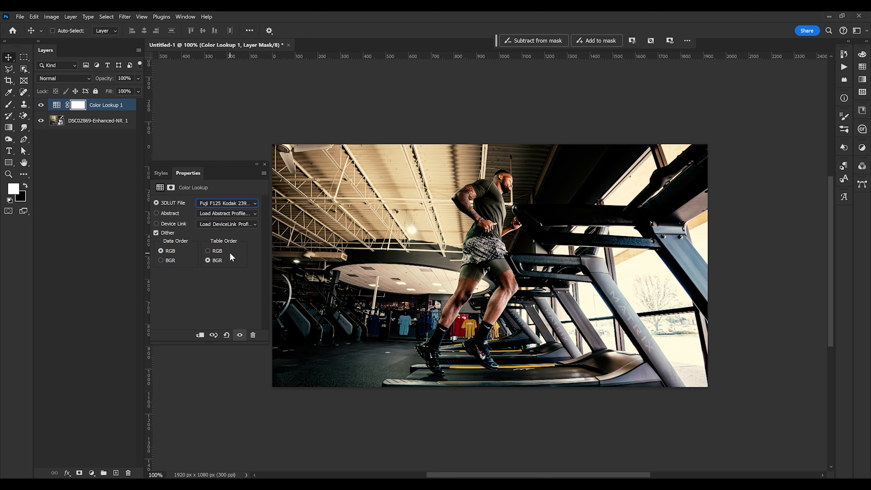
pyautogui.press('Down')
pyautogui.press('Down')
pyautogui.press('Up')
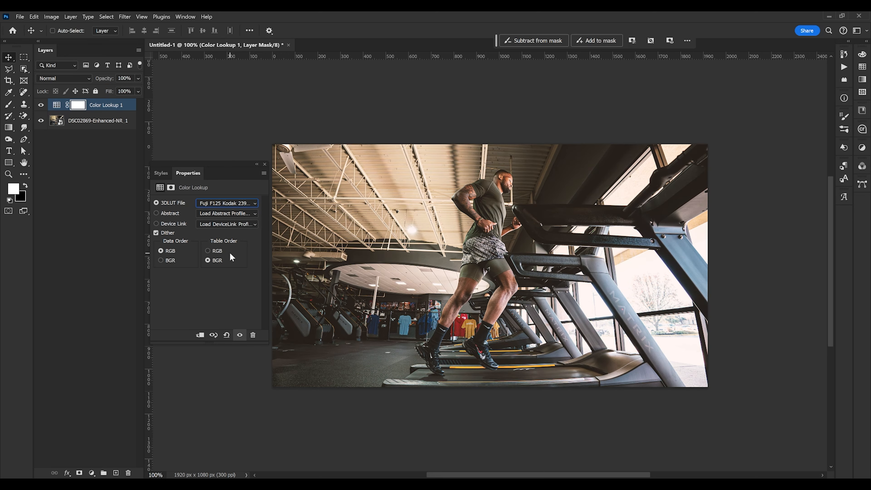
pyautogui.press('Down')
pyautogui.press('Down')
pyautogui.press('Down')
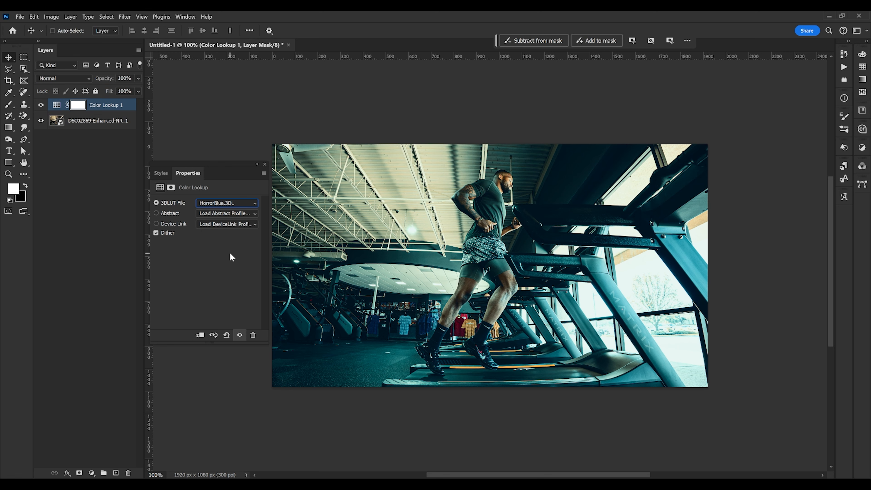
pyautogui.press('Down')
pyautogui.press('Down')
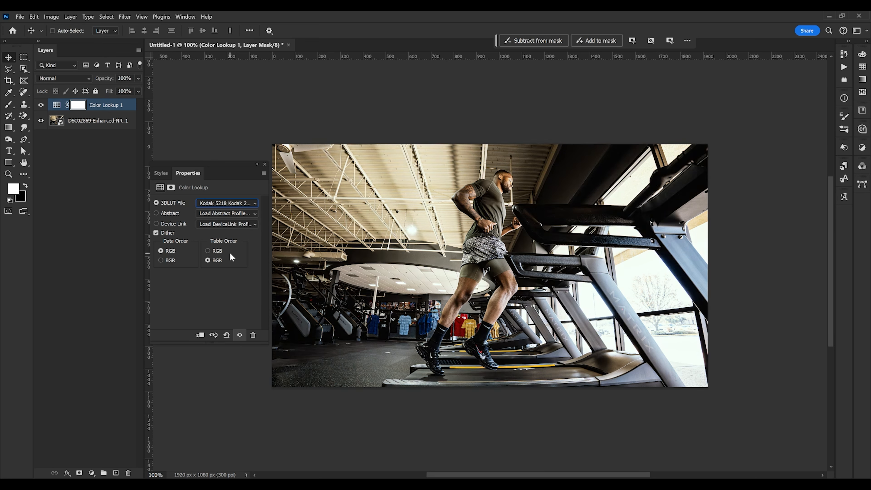
pyautogui.press('Down')
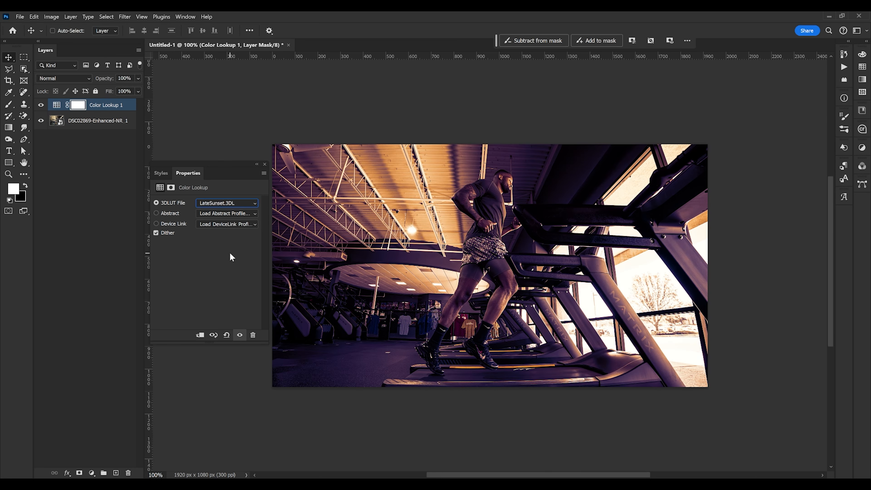
pyautogui.press('Down')
pyautogui.press('Down')
pyautogui.press('Up')
pyautogui.press('Down')
pyautogui.press('Up')
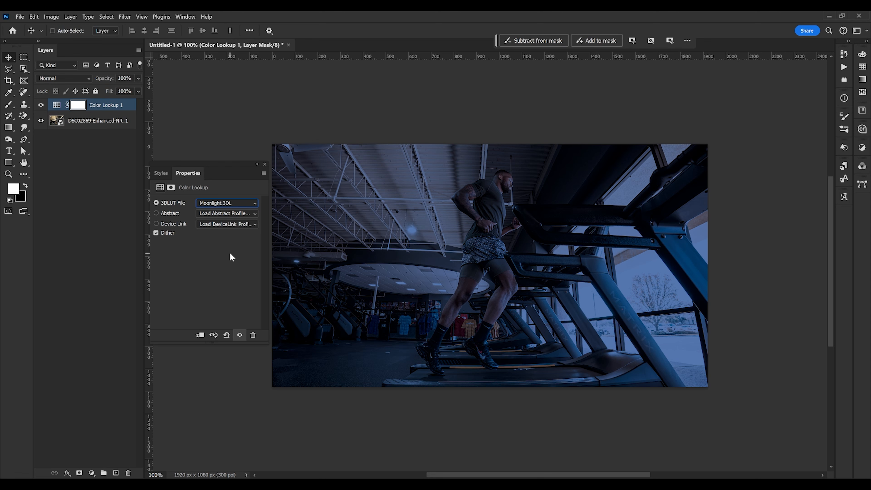
pyautogui.press('Down')
pyautogui.press('Down')
pyautogui.press('Down')
pyautogui.press('Down')
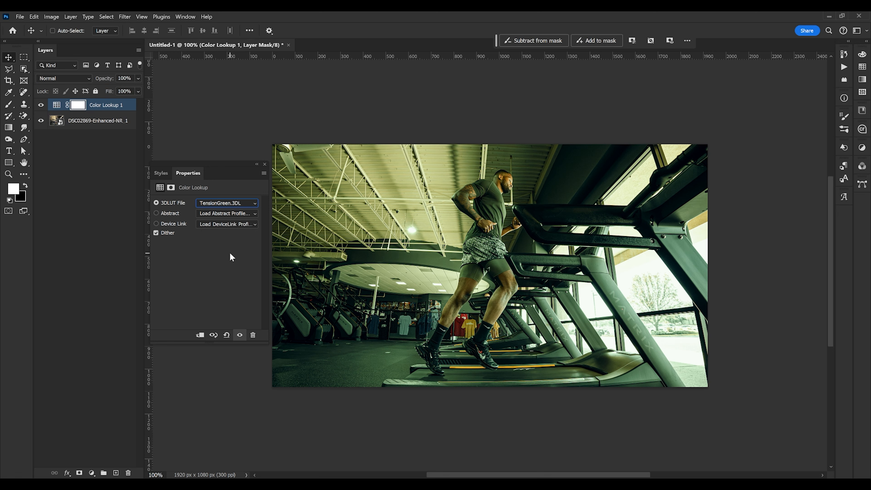
pyautogui.click(222, 206)
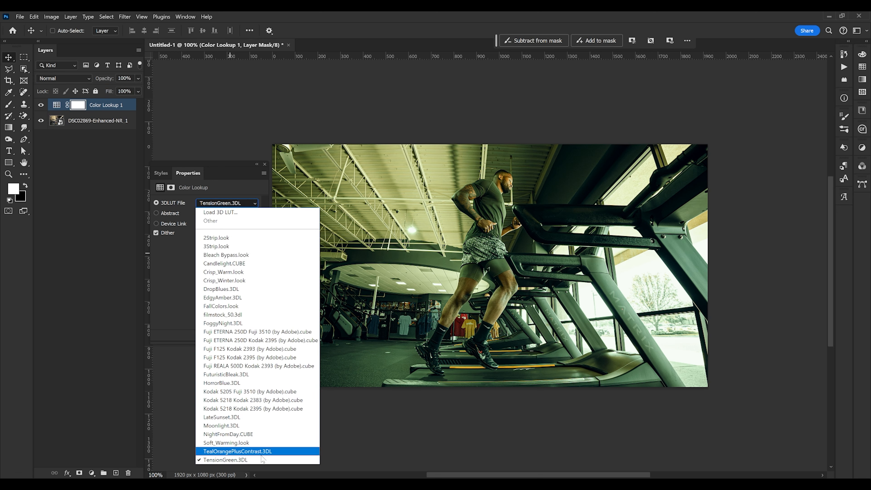
pyautogui.click(185, 273)
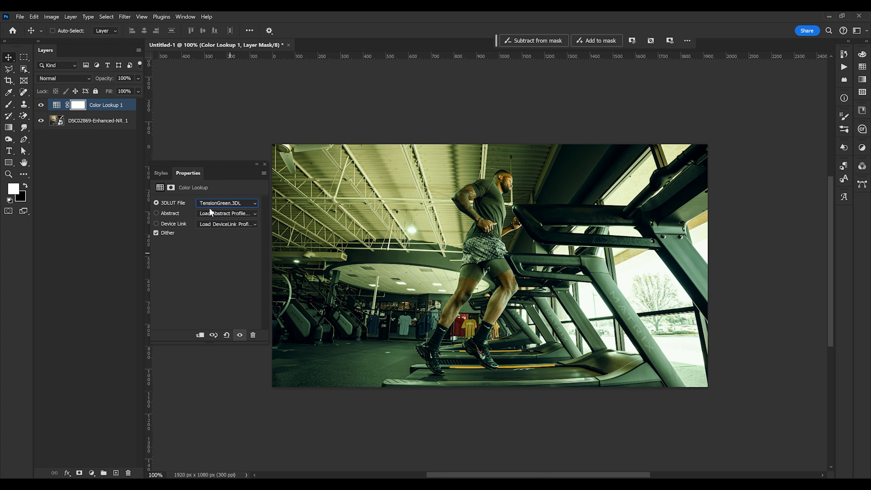
# Set the 3DLUT File back to 3Strip.look
pyautogui.click(230, 203)
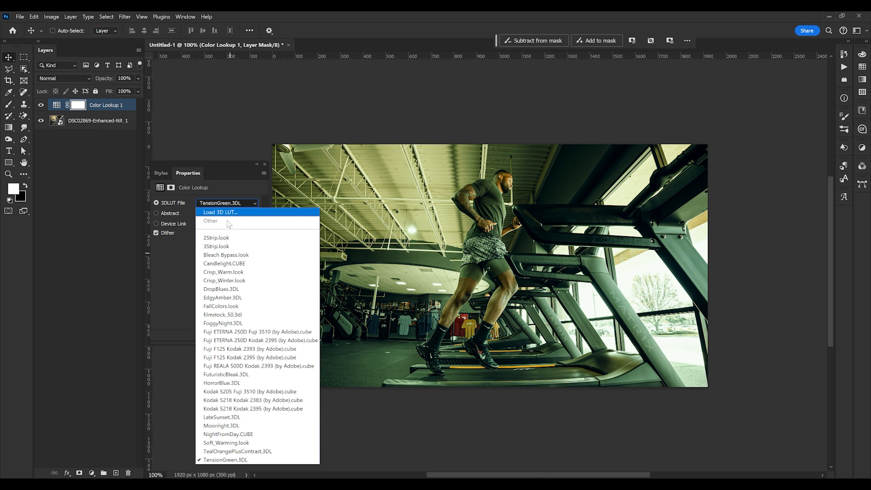
pyautogui.click(216, 247)
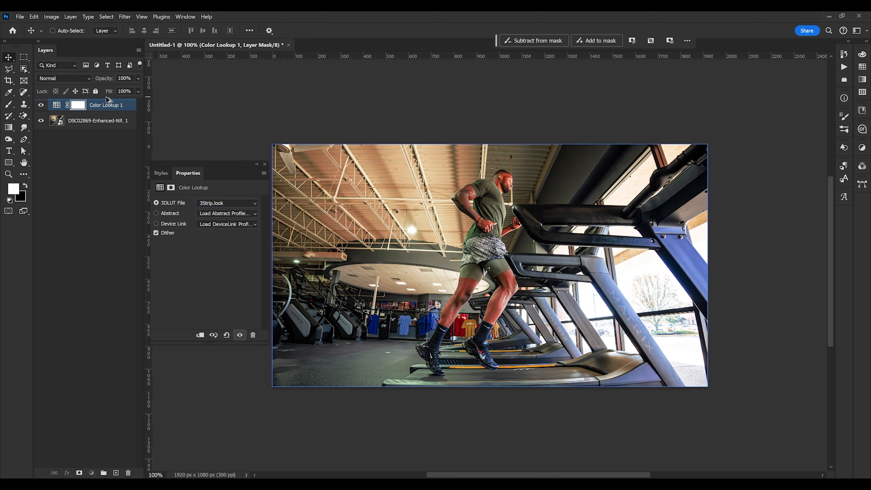
# Duplicate the Color Lookup layer and set the copy's 3DLUT File to Fuji ETERNA 250D Fuji 3510 (by Adobe).cube
pyautogui.hotkey('ctrl', 'j')
pyautogui.click(206, 203)
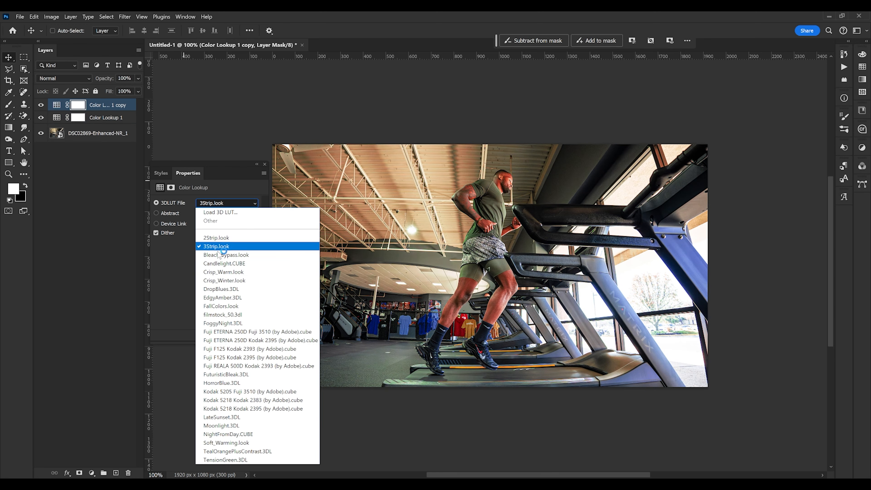
pyautogui.click(234, 332)
# Set the copied Color Lookup layer's opacity to 55%
pyautogui.keyDown('shift'); pyautogui.click(92, 115); pyautogui.keyUp('shift')
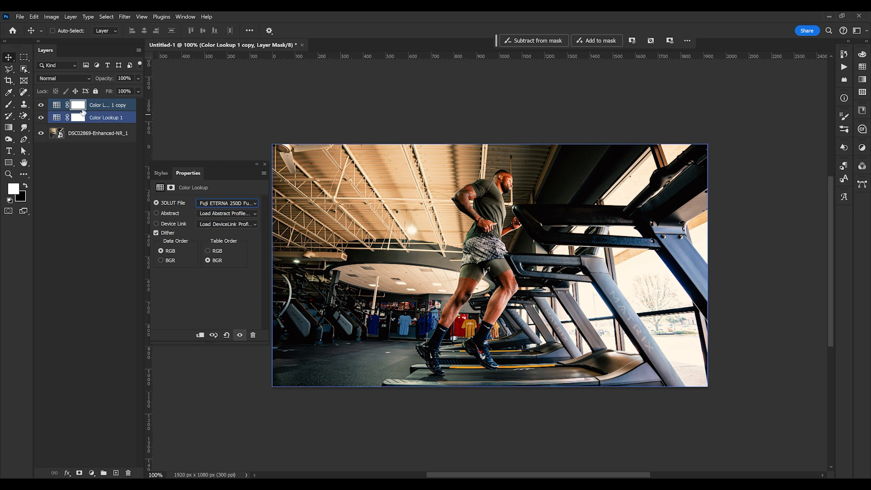
pyautogui.click(40, 103)
pyautogui.click(41, 104)
pyautogui.moveTo(102, 79); pyautogui.dragTo(87, 79)
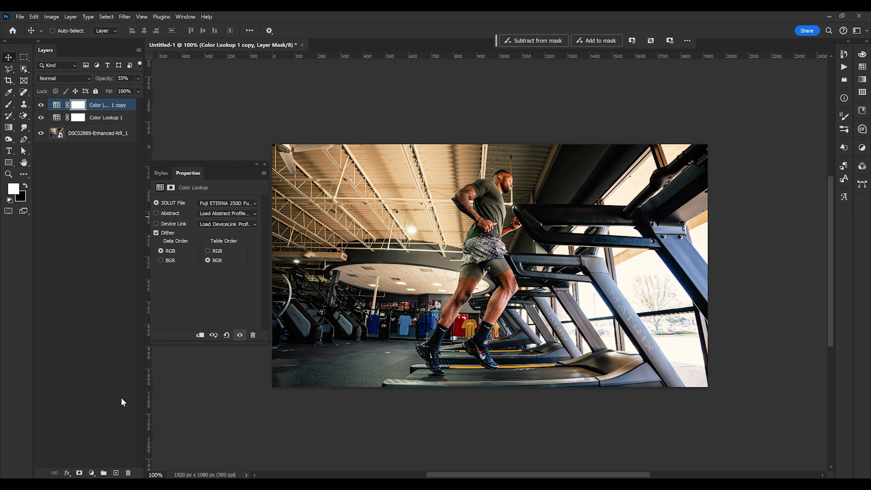
# Duplicate the copied layer and set the new copy's 3DLUT File to LateSunset.3DL
pyautogui.hotkey('ctrl', 'j')
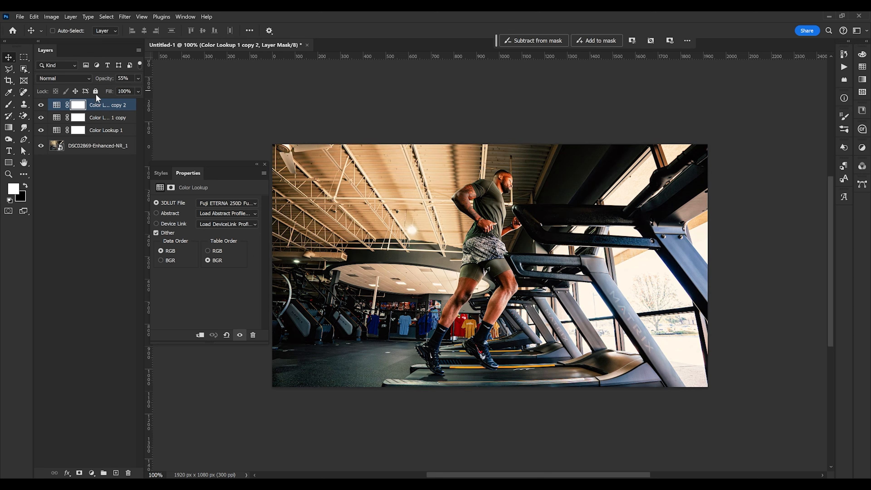
pyautogui.keyDown('shift'); pyautogui.click(109, 117); pyautogui.keyUp('shift')
pyautogui.keyDown('ctrl'); pyautogui.click(110, 117); pyautogui.keyUp('ctrl')
pyautogui.click(213, 204)
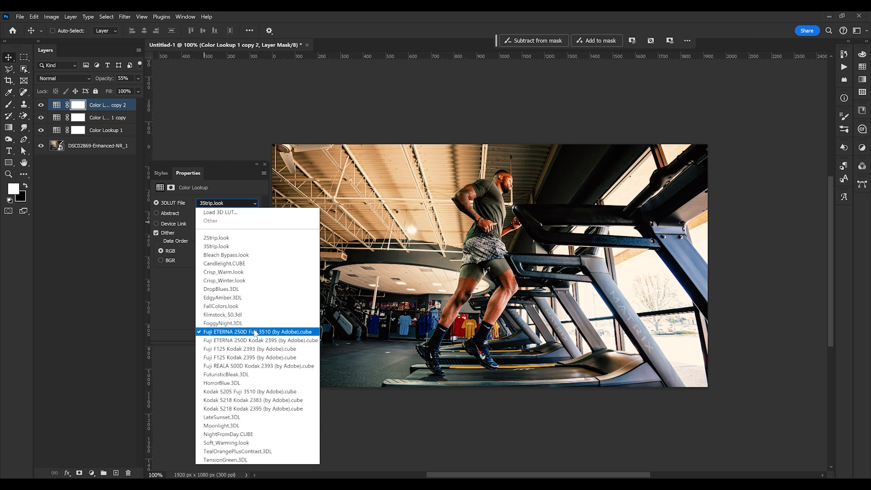
pyautogui.click(228, 418)
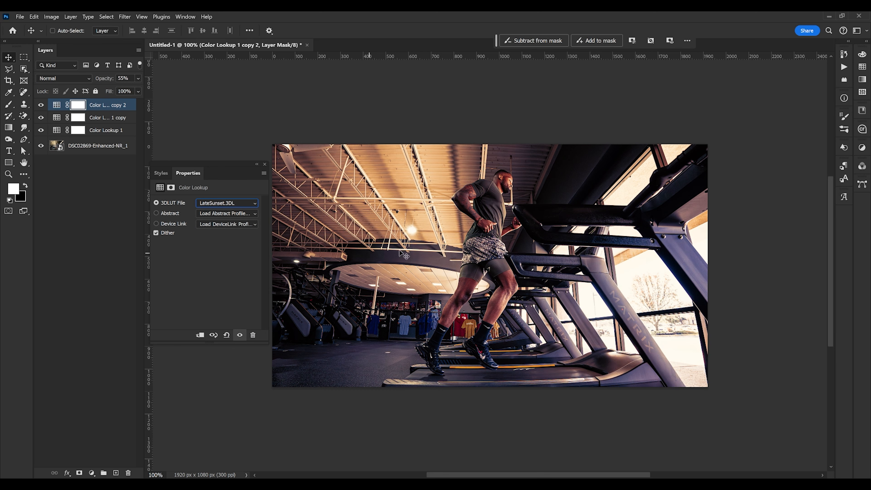
# Inspect the LUT settings of the lower Color Lookup layers, then reselect the top copy
pyautogui.click(112, 118)
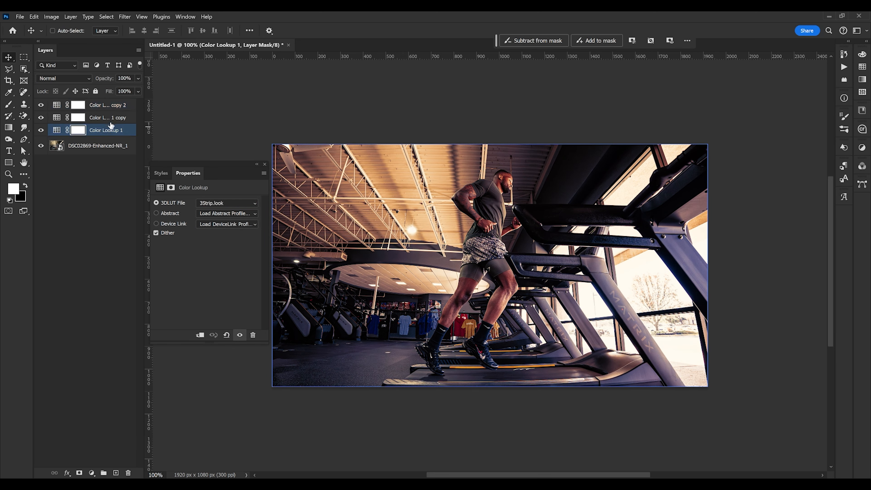
pyautogui.click(231, 204)
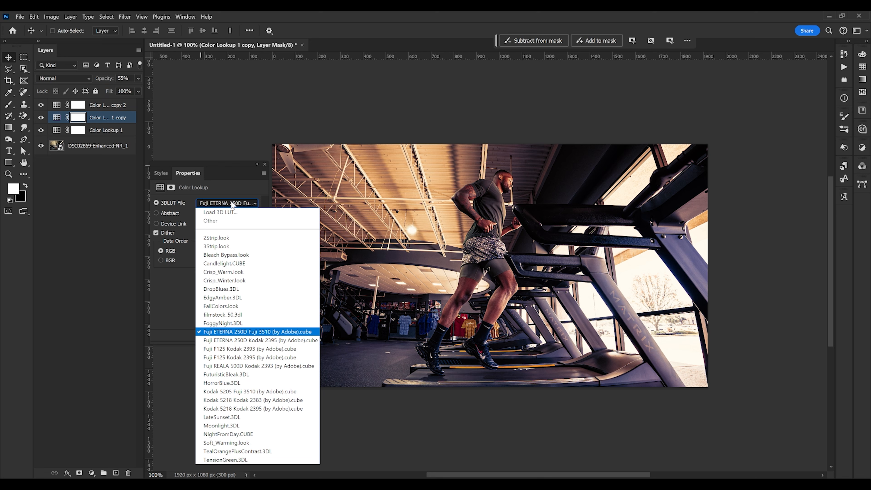
pyautogui.click(232, 203)
pyautogui.click(51, 106)
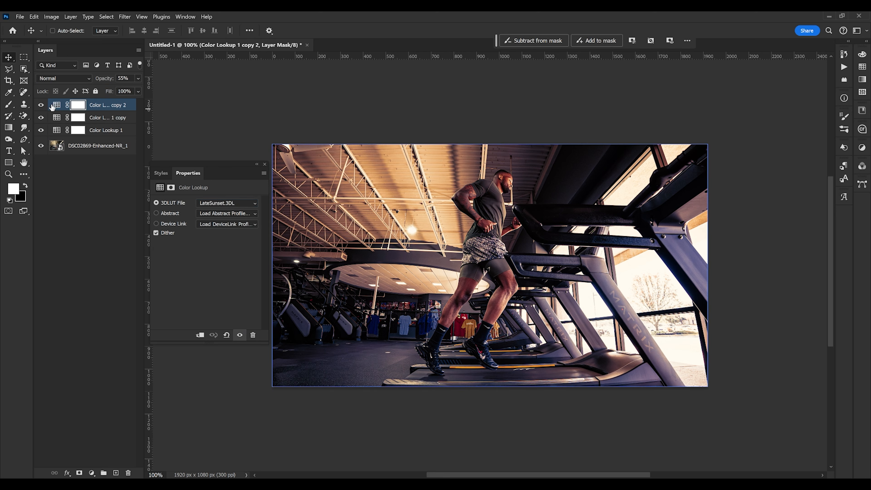
# Toggle the visibility of the three Color Lookup layers to compare the combined grade
pyautogui.click(41, 105)
pyautogui.click(41, 130)
pyautogui.click(41, 105)
pyautogui.click(41, 105)
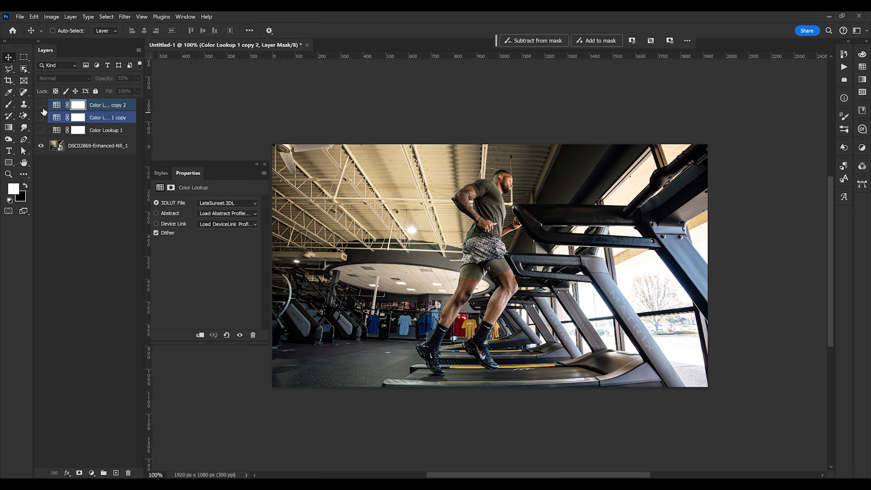
pyautogui.click(41, 117)
pyautogui.click(41, 105)
pyautogui.click(41, 117)
pyautogui.click(42, 130)
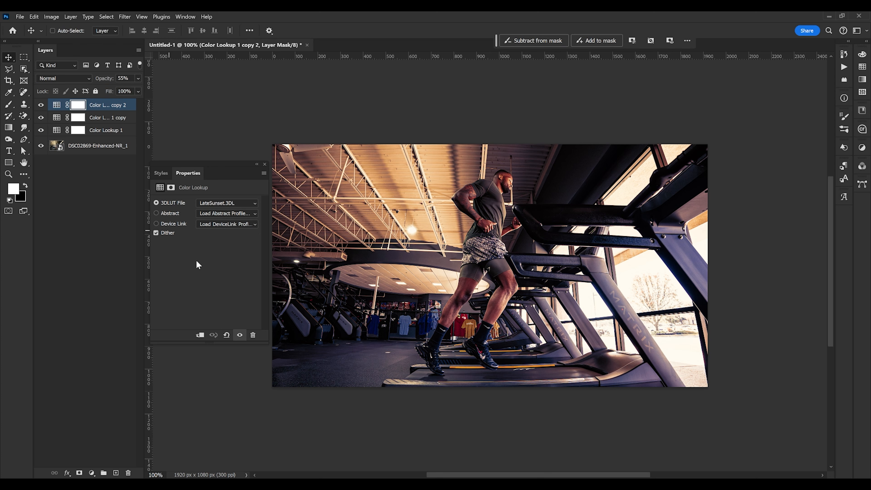
# Toggle the visibility of each Color Lookup layer to compare the individual grades against the original photo
pyautogui.click(41, 105)
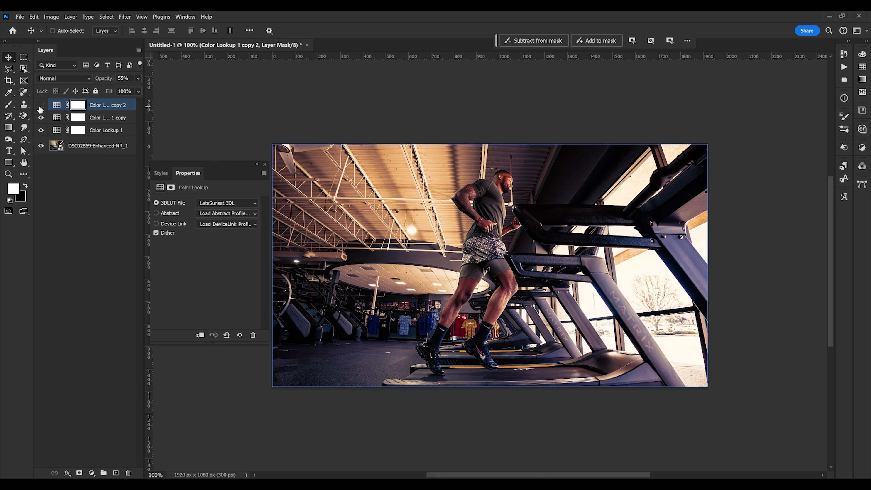
pyautogui.click(41, 130)
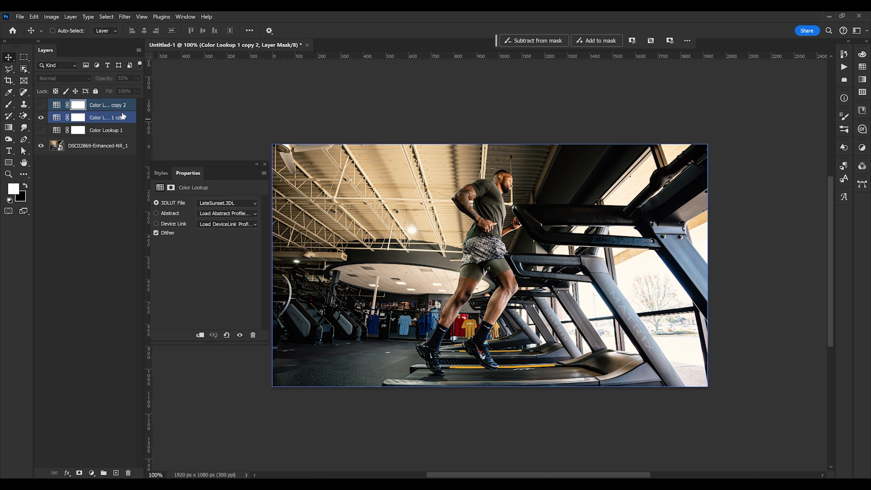
pyautogui.click(40, 118)
pyautogui.click(40, 118)
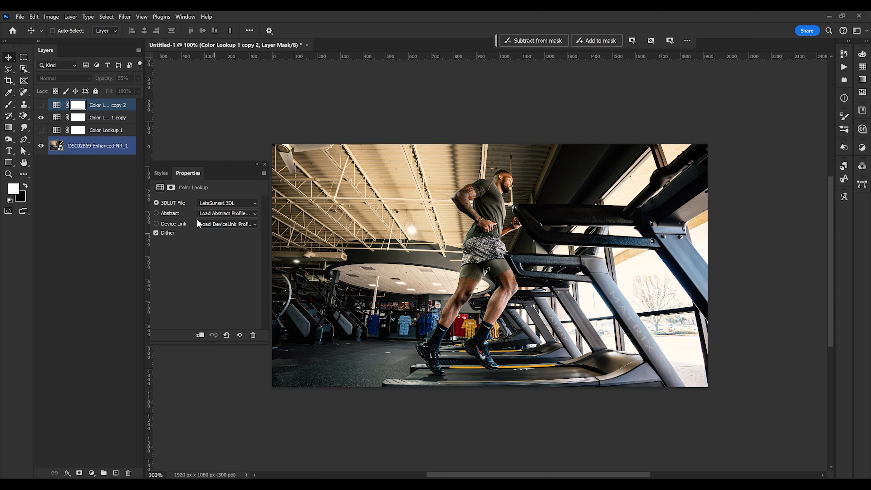
pyautogui.click(41, 118)
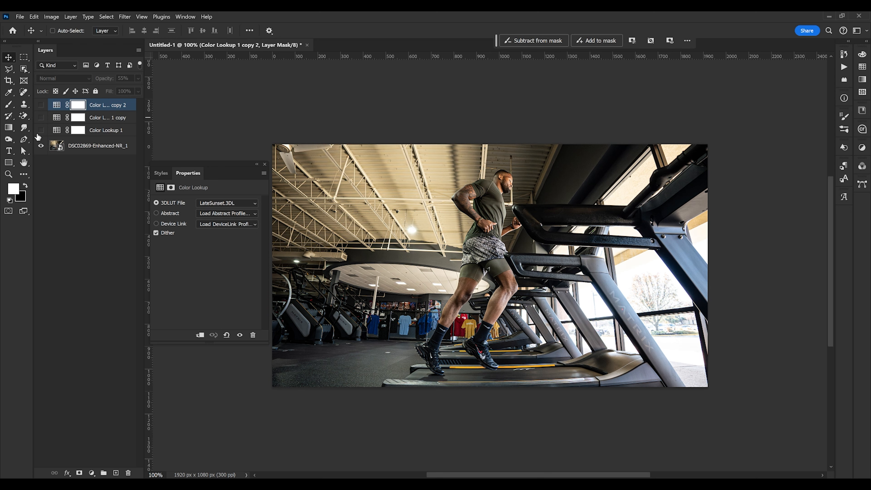
pyautogui.keyDown('ctrl'); pyautogui.click(52, 151); pyautogui.keyUp('ctrl')
pyautogui.click(40, 117)
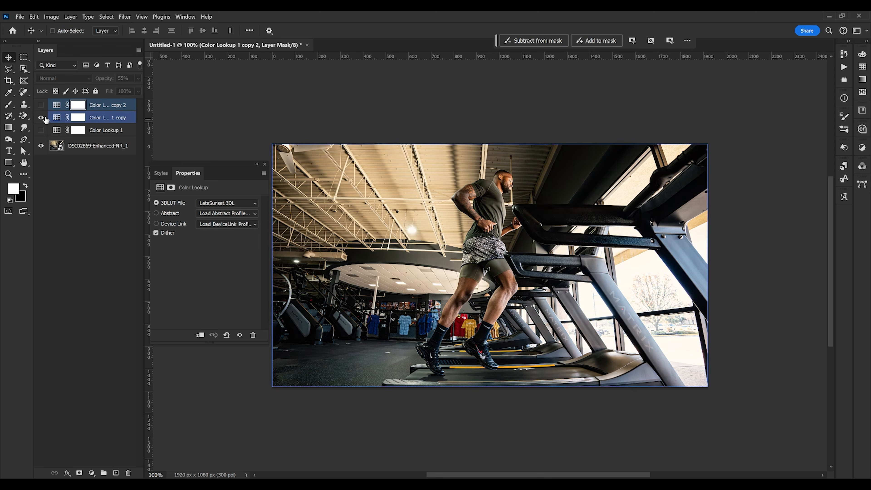
pyautogui.click(40, 119)
pyautogui.click(42, 119)
pyautogui.click(43, 119)
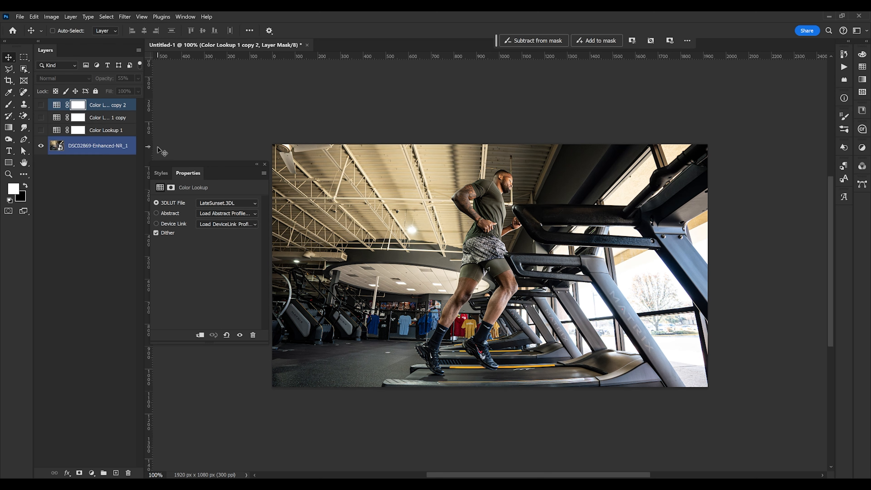
pyautogui.click(41, 118)
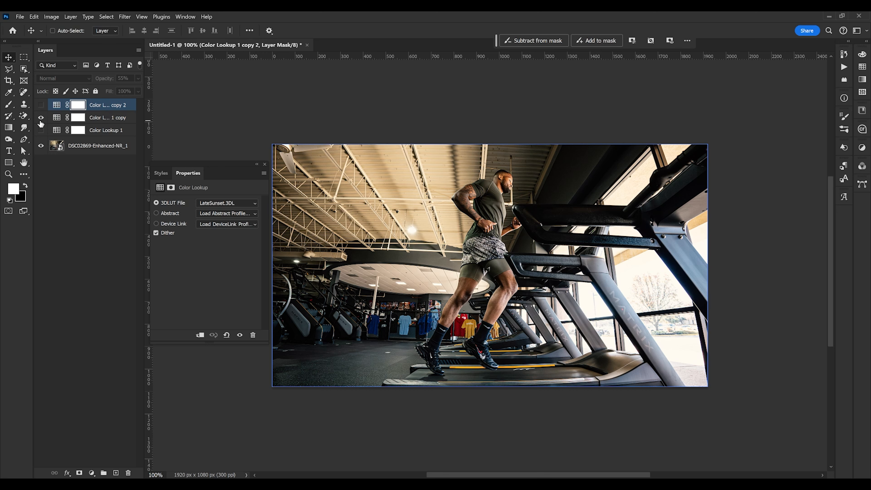
# Select the Color Lookup 1 copy layer, close the Properties panel, and switch to the Brush tool with black as foreground
pyautogui.click(105, 118)
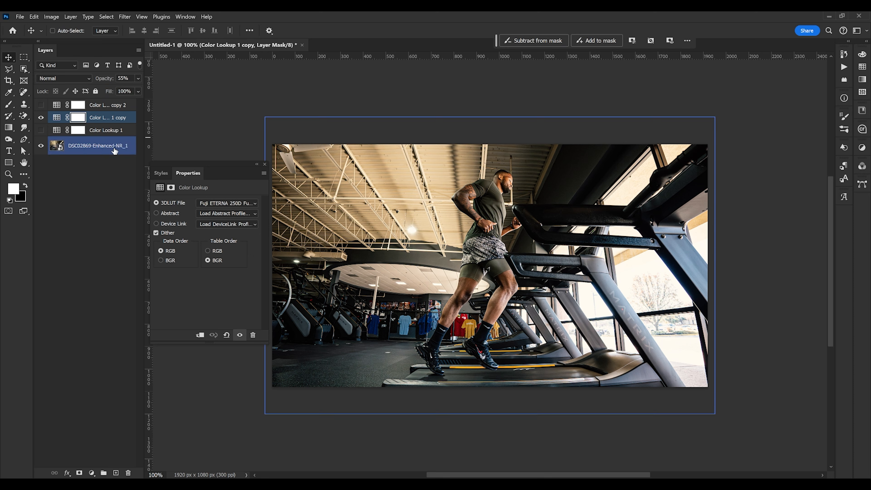
pyautogui.click(265, 164)
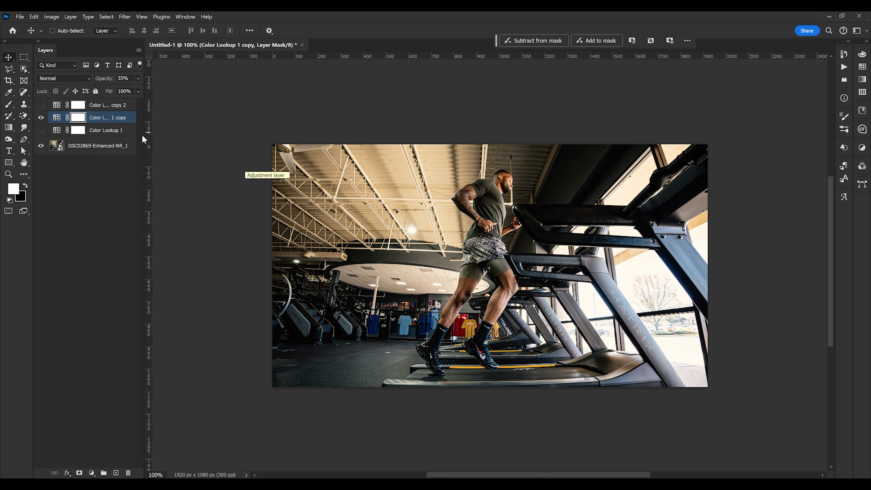
pyautogui.click(43, 119)
pyautogui.click(43, 119)
pyautogui.click(8, 106)
pyautogui.press('x')
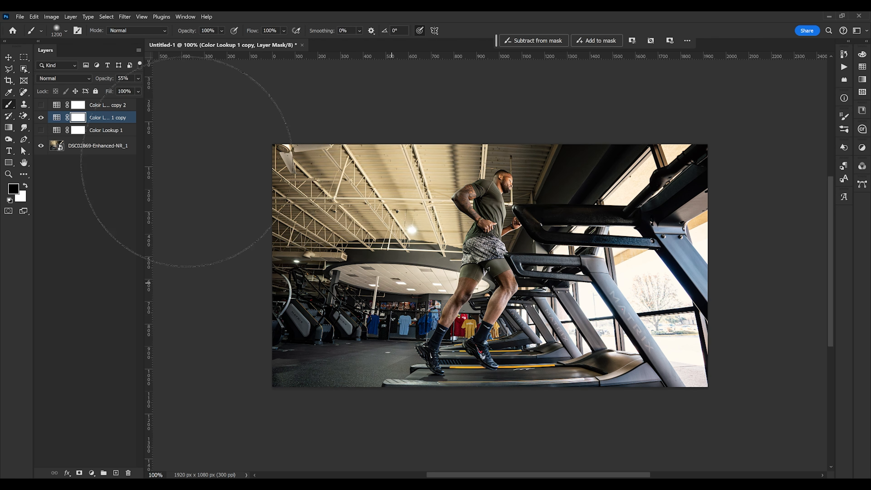
# Hide the Color Lookup 1 copy layer, then show and select the top Color Lookup 1 copy 2 layer
pyautogui.click(41, 118)
pyautogui.click(41, 105)
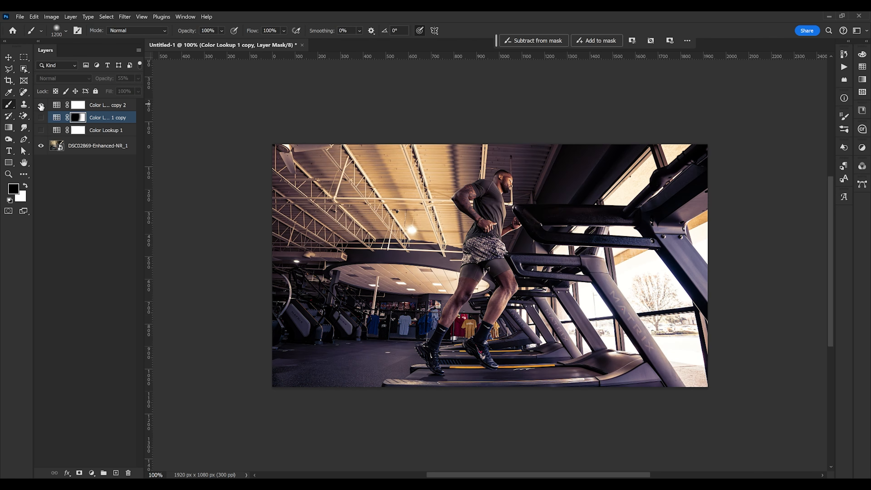
pyautogui.click(92, 109)
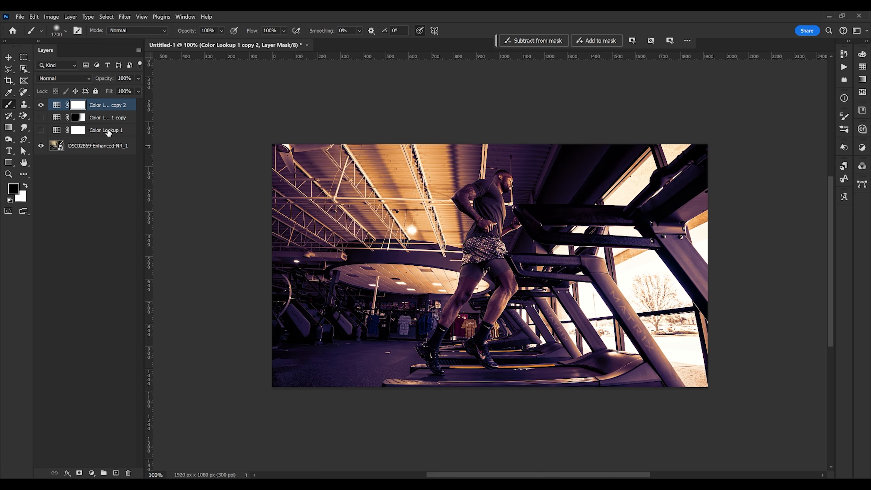
# Try painting black brush strokes on the top copy's layer mask, undoing each, and toggle the layer's visibility
pyautogui.moveTo(395, 206)
pyautogui.mouseDown()
pyautogui.moveTo(369, 296)
pyautogui.moveTo(340, 226)
pyautogui.moveTo(317, 417)
pyautogui.mouseUp()
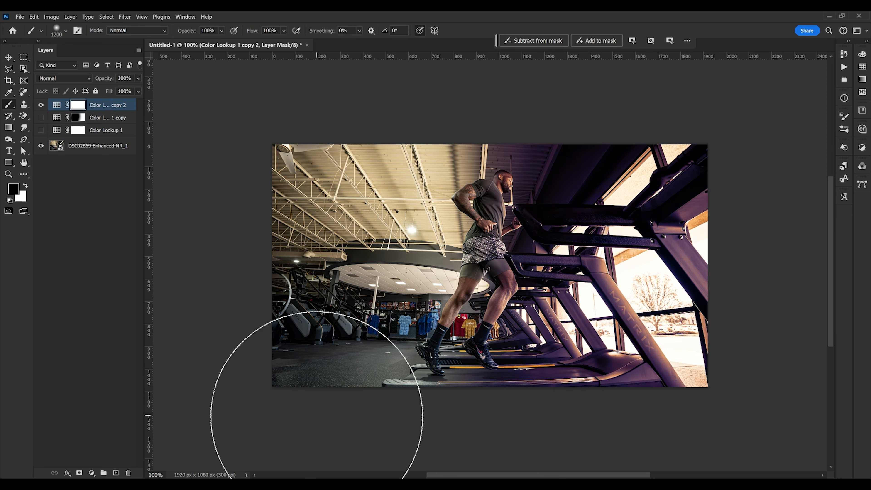
pyautogui.hotkey('ctrl', 'z')
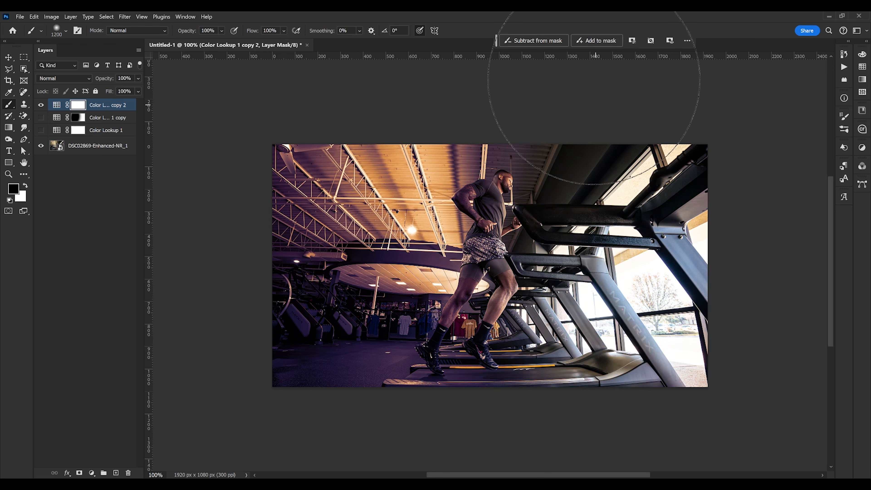
pyautogui.moveTo(593, 98); pyautogui.dragTo(612, 389)
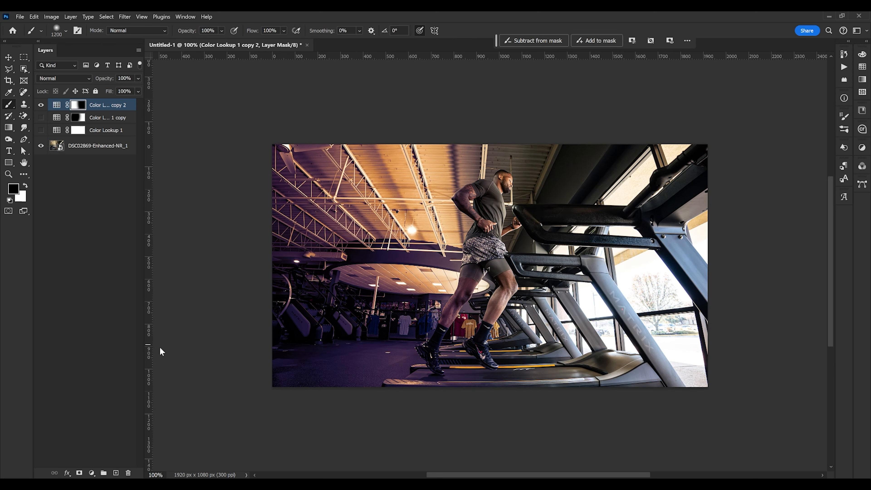
pyautogui.hotkey('ctrl', 'z')
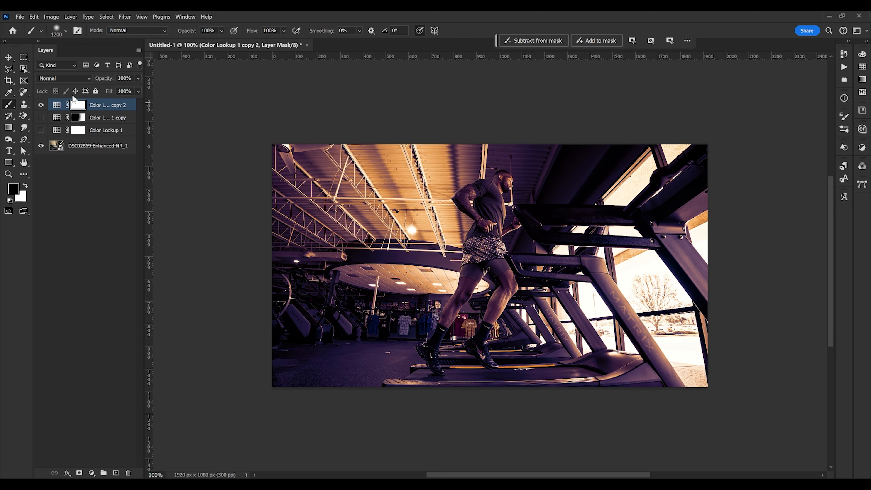
pyautogui.click(40, 105)
pyautogui.click(40, 105)
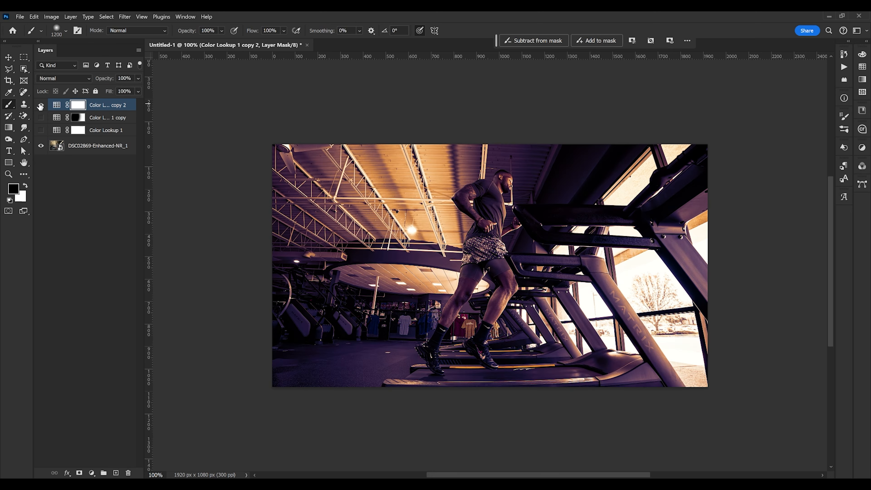